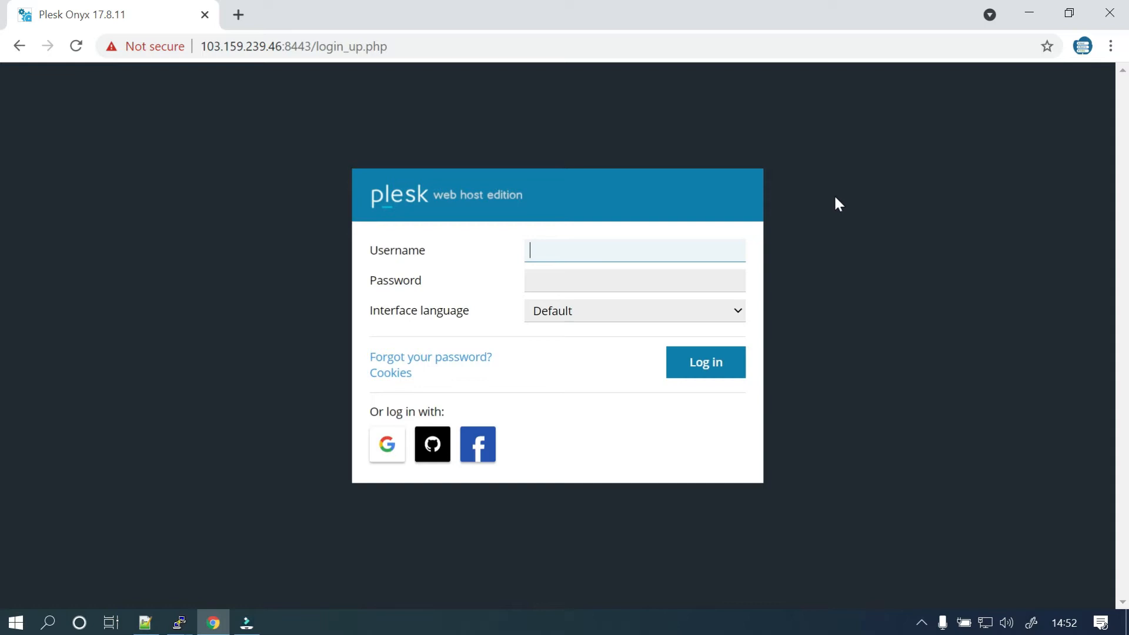
Log in with the username hostmatrix.plesk and the account password.
{"action": "type", "text": "host"}
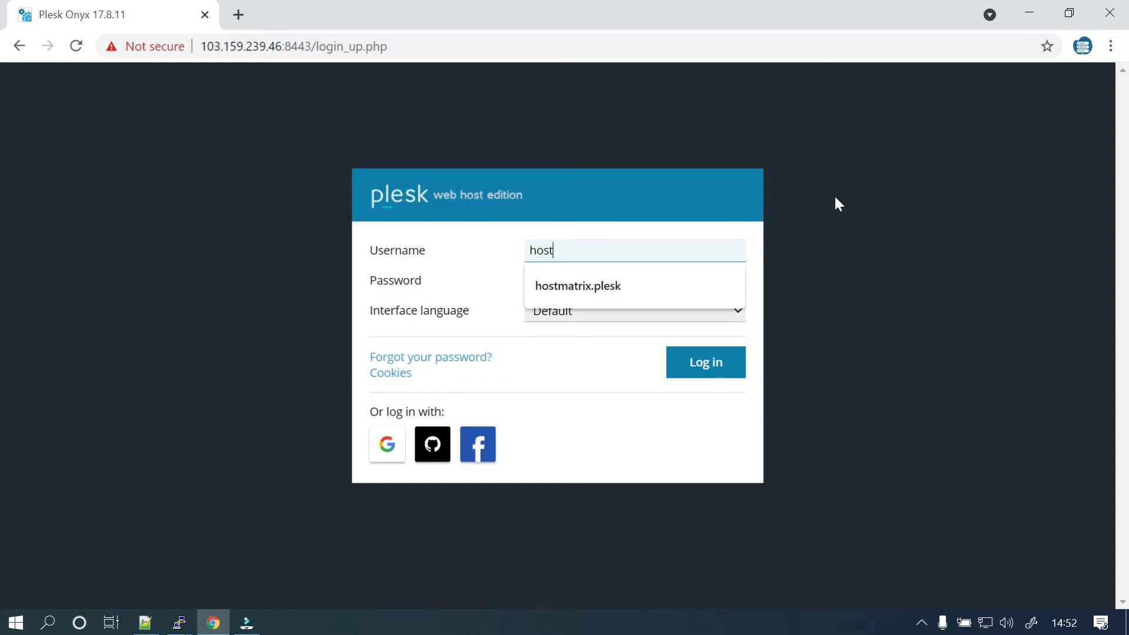
{"action": "key", "text": "Down"}
{"action": "key", "text": "Tab"}
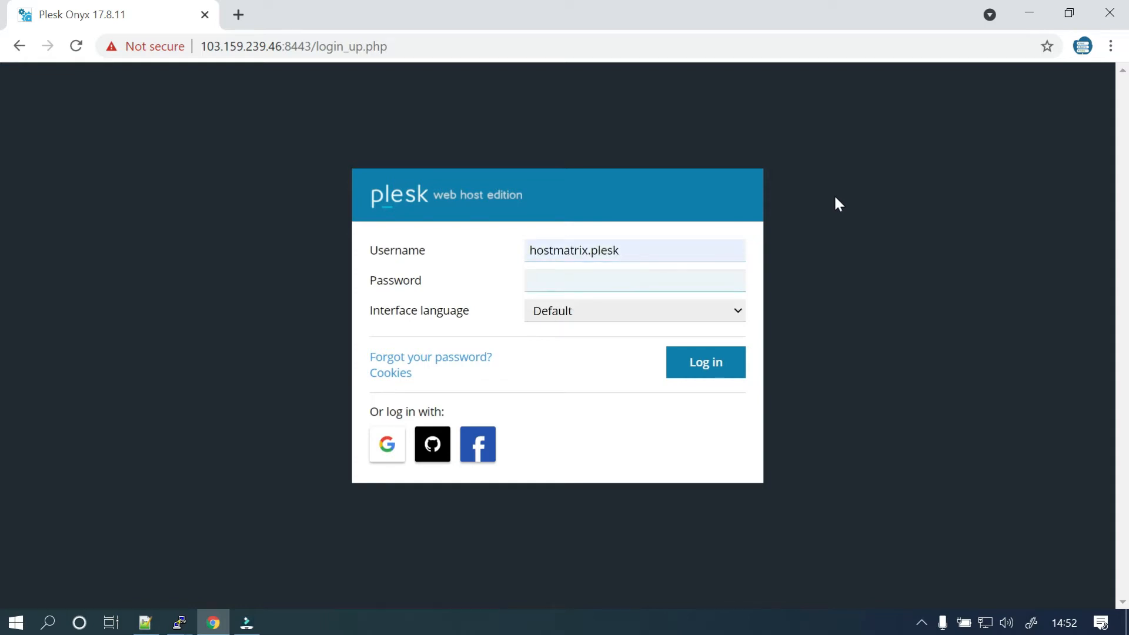
{"action": "type", "text": "••••••••••••"}
{"action": "left_click", "coordinate": [709, 370]}
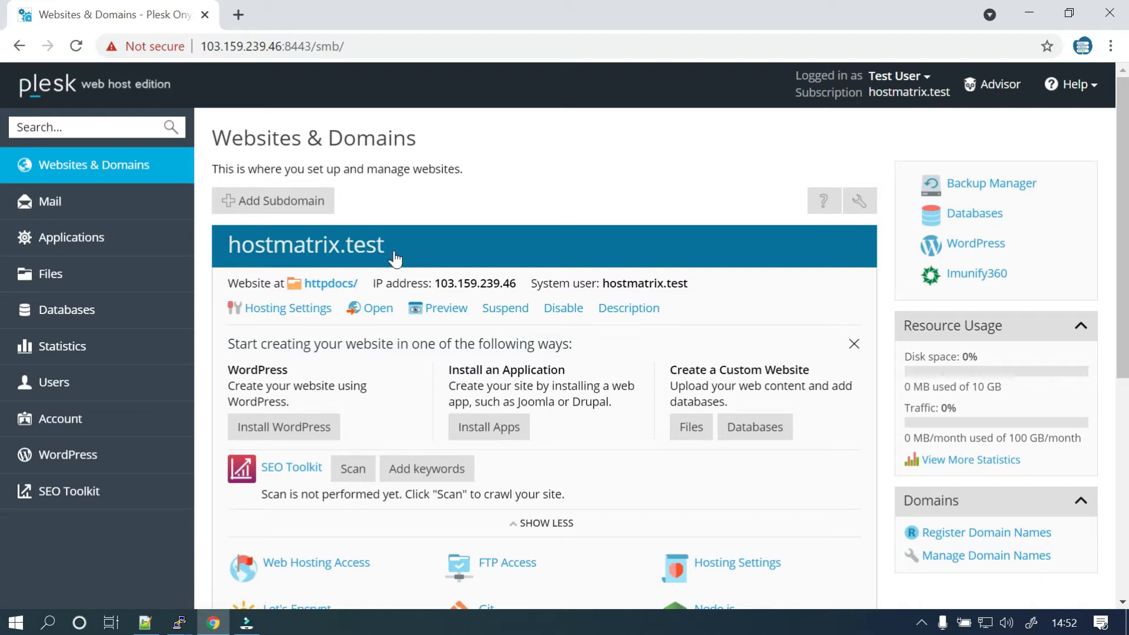
Remove all existing backups of the hostmatrix.test subscription in Backup Manager and confirm the removal.
{"action": "left_click", "coordinate": [1015, 189]}
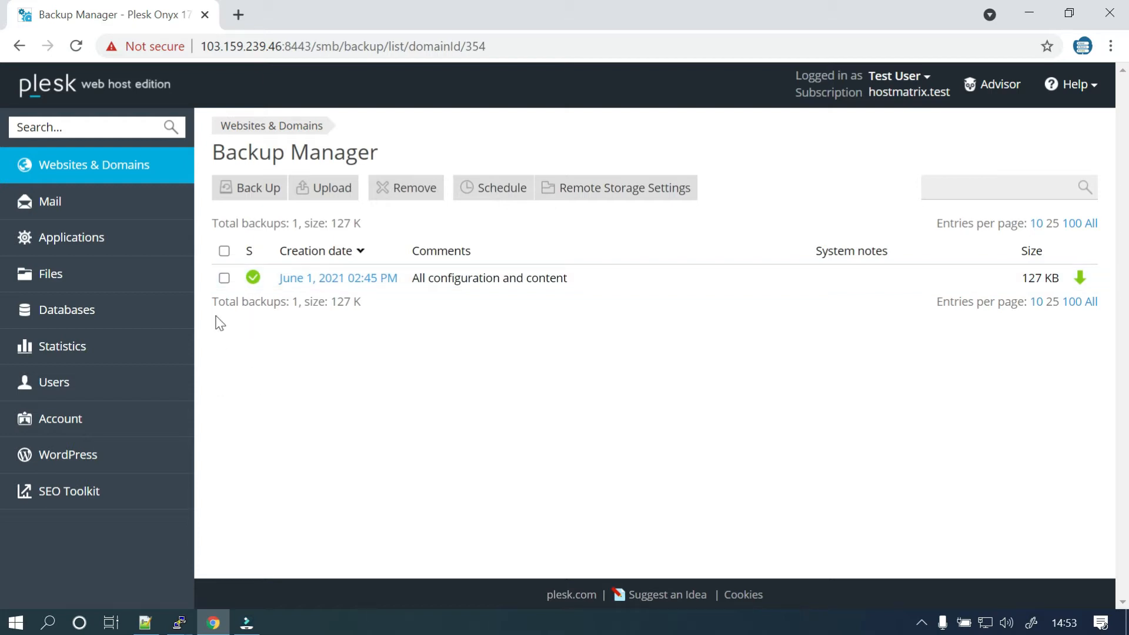
{"action": "left_click", "coordinate": [224, 251]}
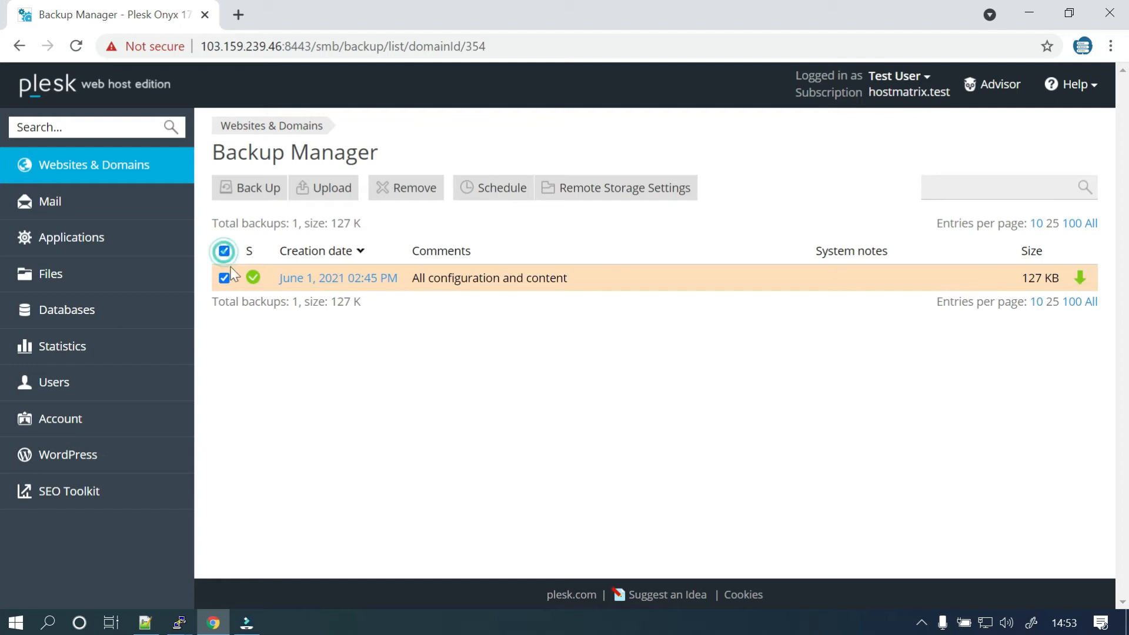
{"action": "left_click", "coordinate": [418, 191]}
{"action": "left_click", "coordinate": [492, 355]}
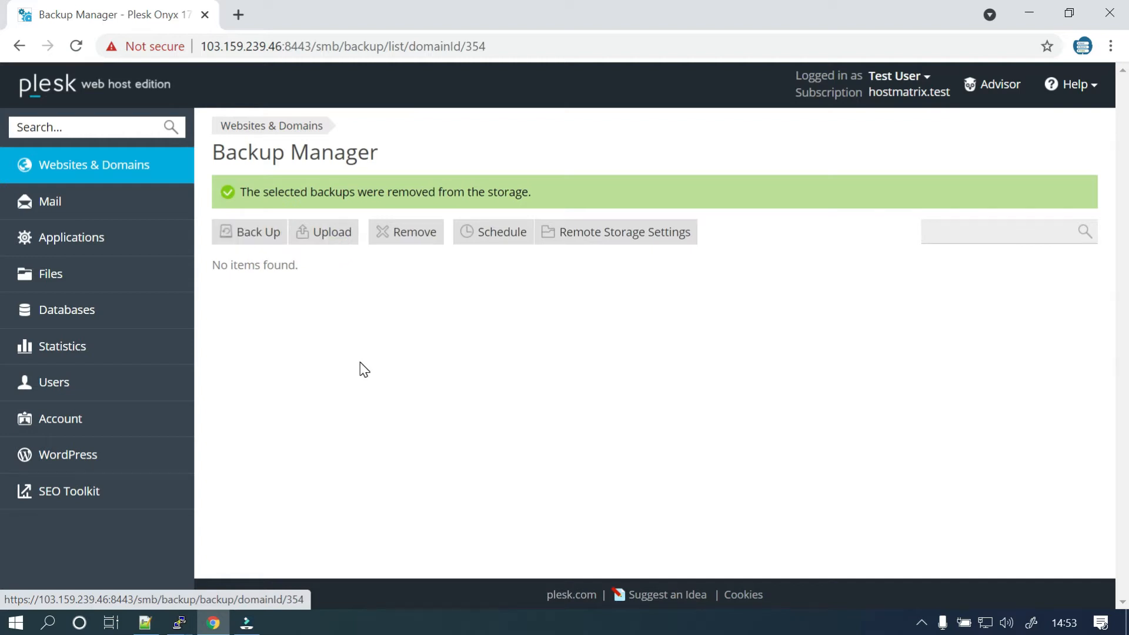
Create a full backup of the subscription in server storage, including mail configuration and content, user files and databases.
{"action": "left_click", "coordinate": [255, 246]}
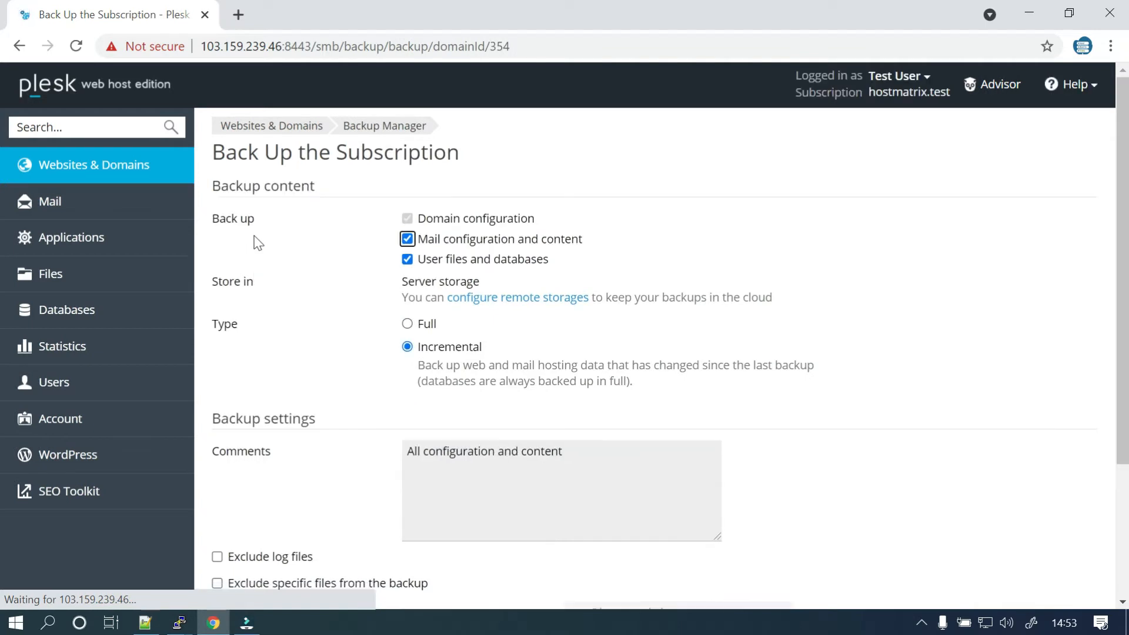
{"action": "left_click", "coordinate": [407, 323]}
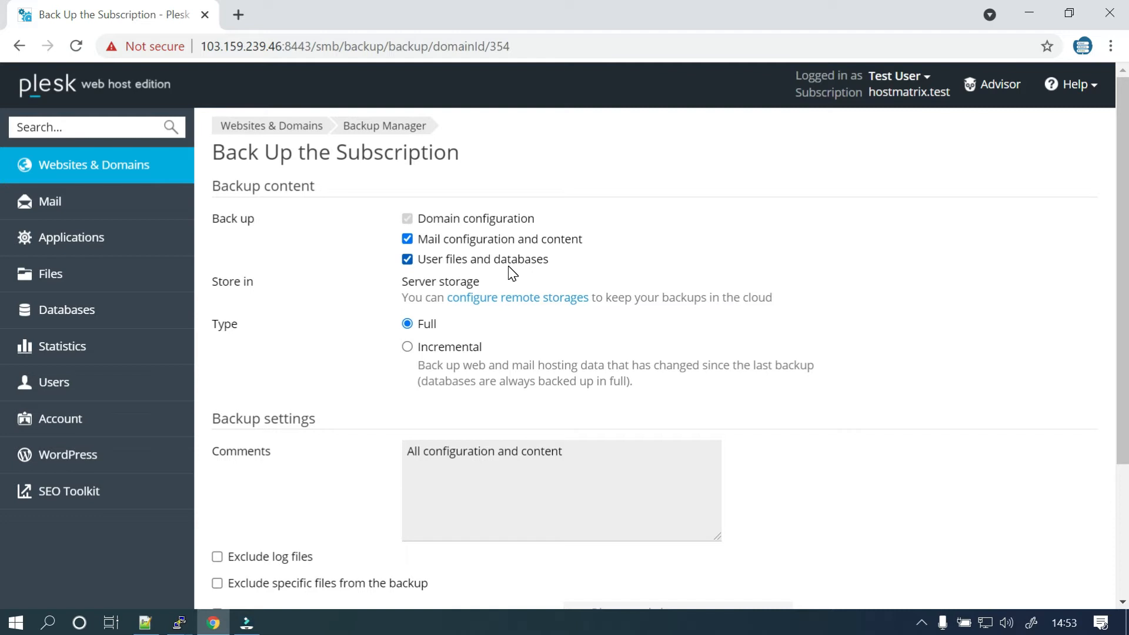
{"action": "scroll", "coordinate": [511, 273], "scroll_direction": "down", "scroll_amount": 3}
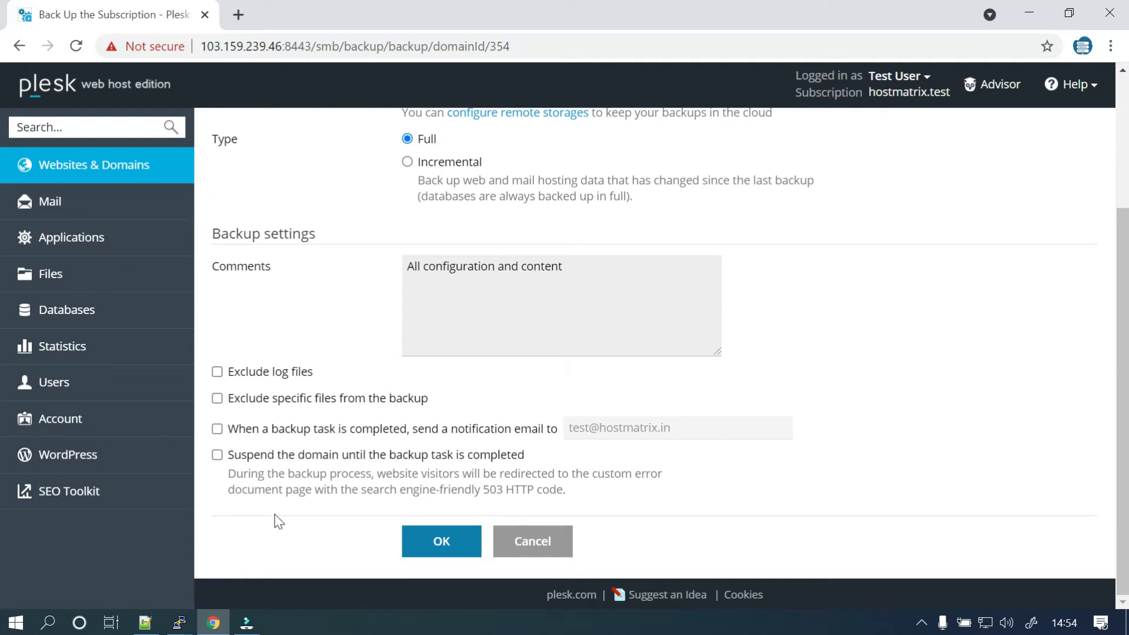
{"action": "left_click", "coordinate": [429, 552]}
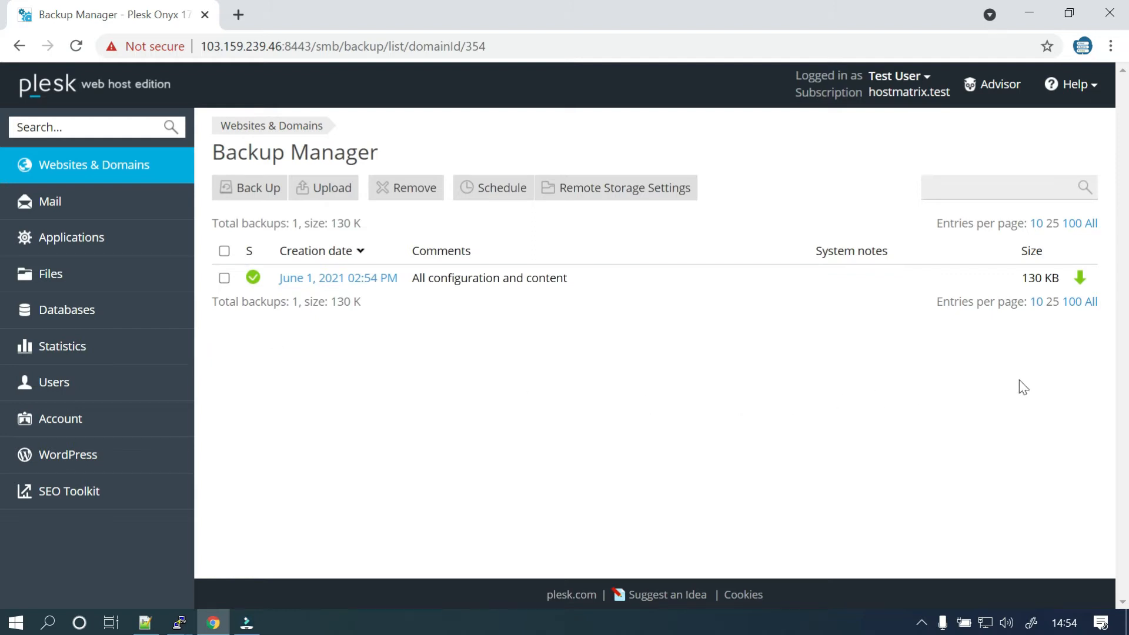
Download the new backup file to the local computer without password protection.
{"action": "left_click", "coordinate": [1081, 281]}
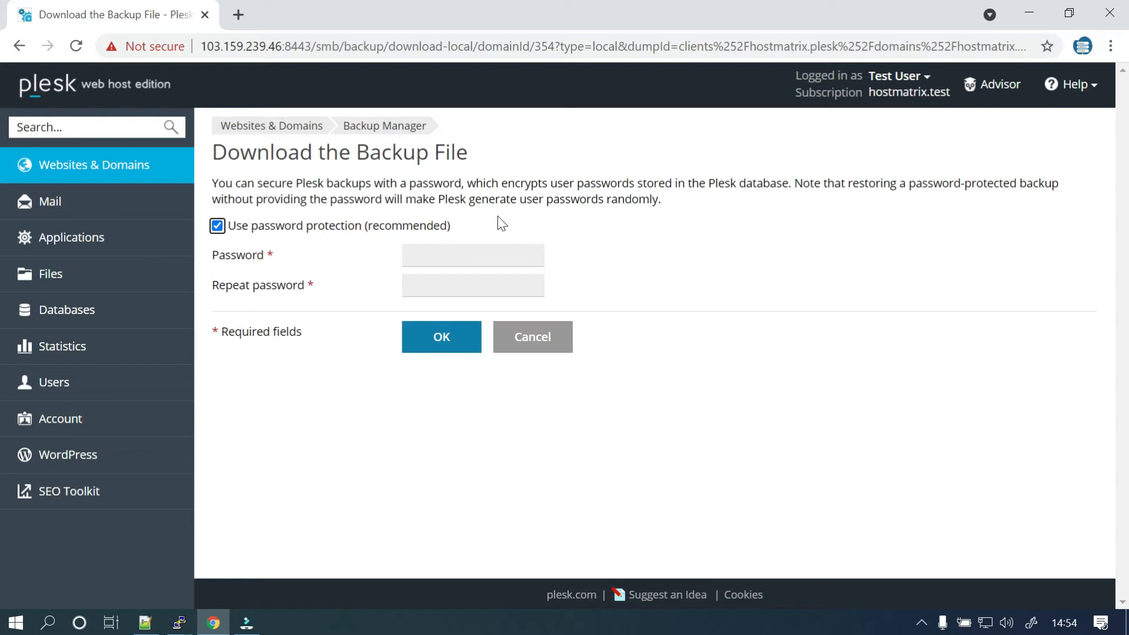
{"action": "left_click", "coordinate": [218, 229]}
{"action": "left_click", "coordinate": [428, 346]}
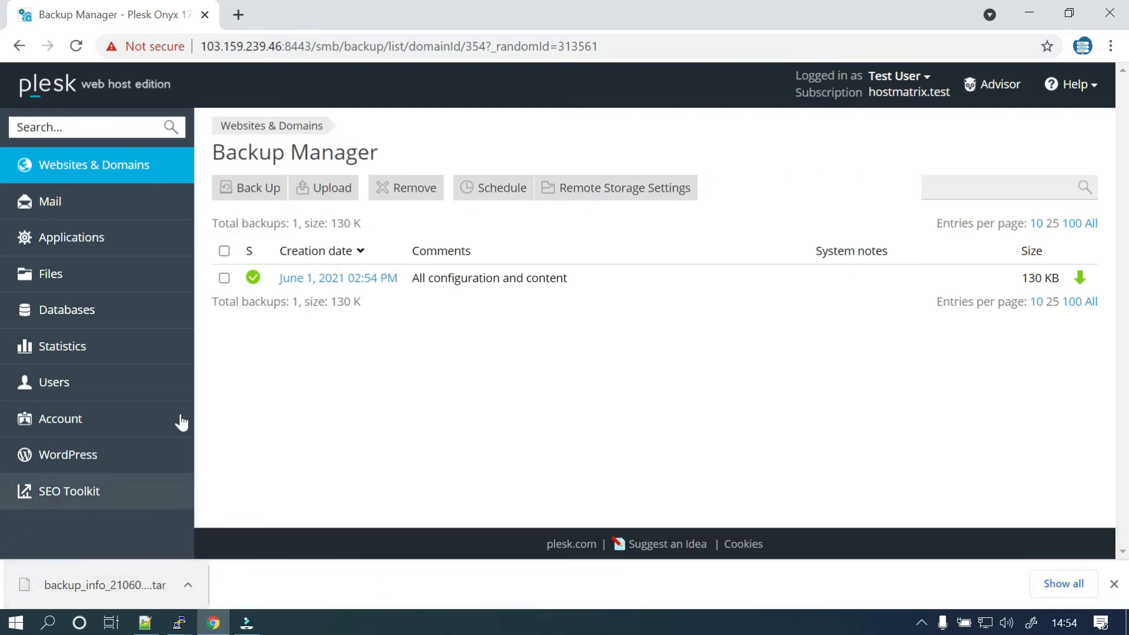
Remove the June 1, 2021 02:54 PM backup from the server storage and confirm the removal.
{"action": "left_click", "coordinate": [224, 253]}
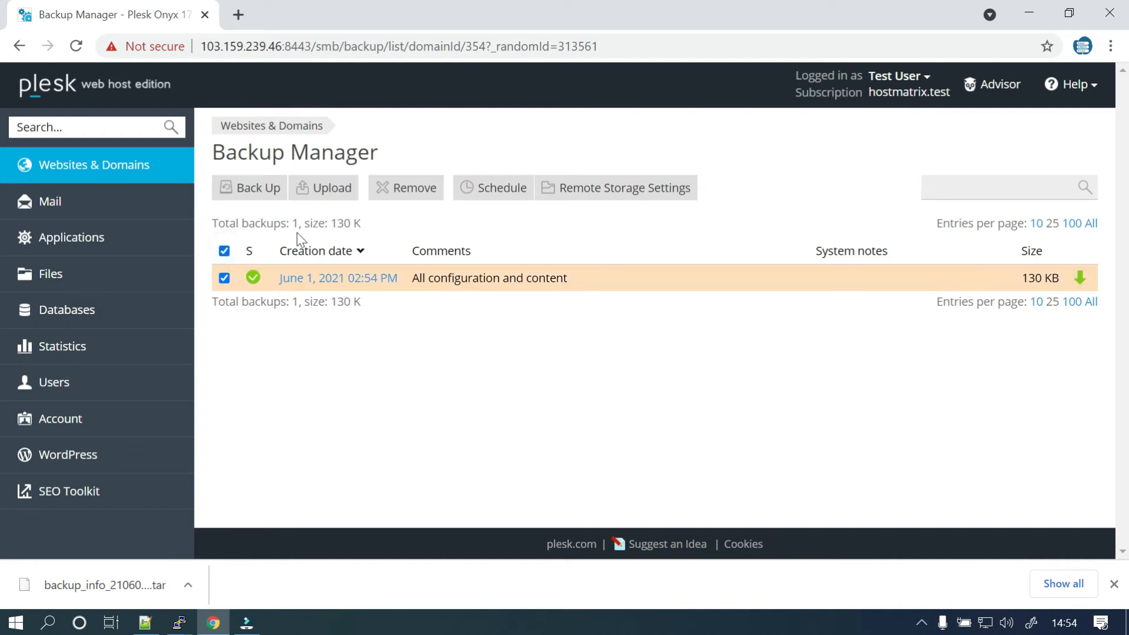
{"action": "left_click", "coordinate": [403, 193]}
{"action": "left_click", "coordinate": [481, 322]}
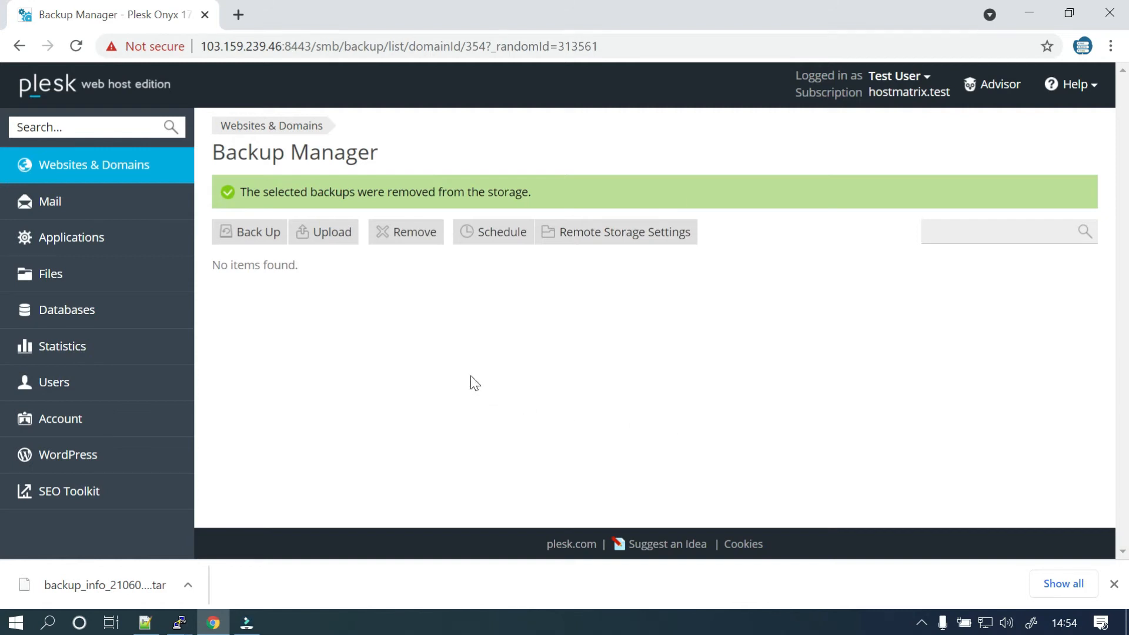
Upload backup_info_2106011454.xml.tar from the Downloads folder to the server storage with password protection turned off.
{"action": "left_click", "coordinate": [330, 238]}
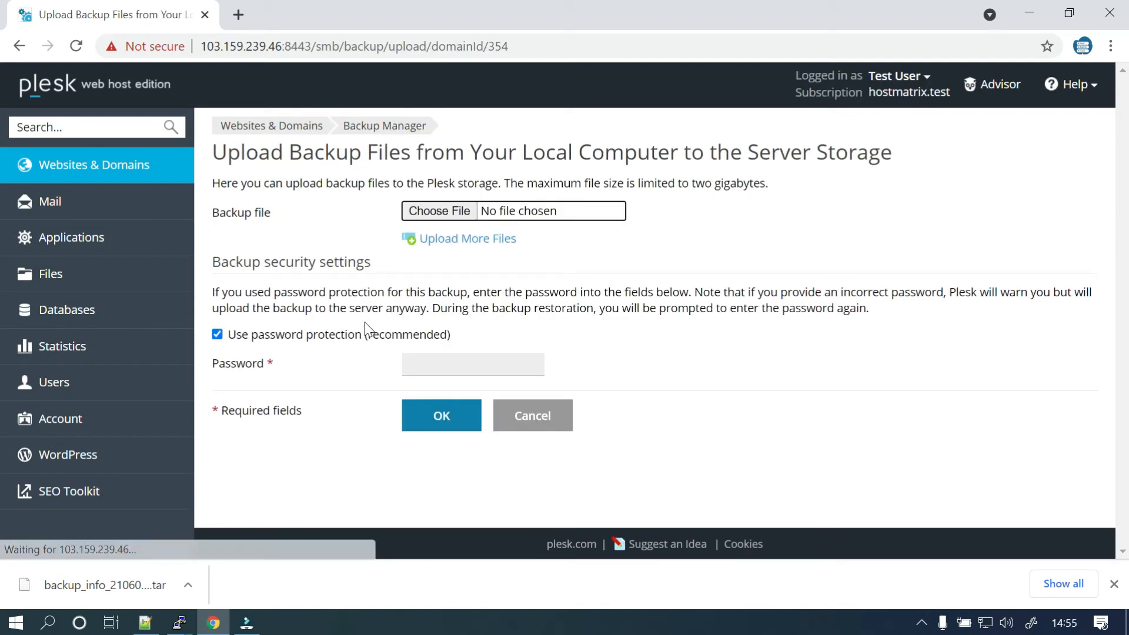
{"action": "left_click", "coordinate": [420, 212]}
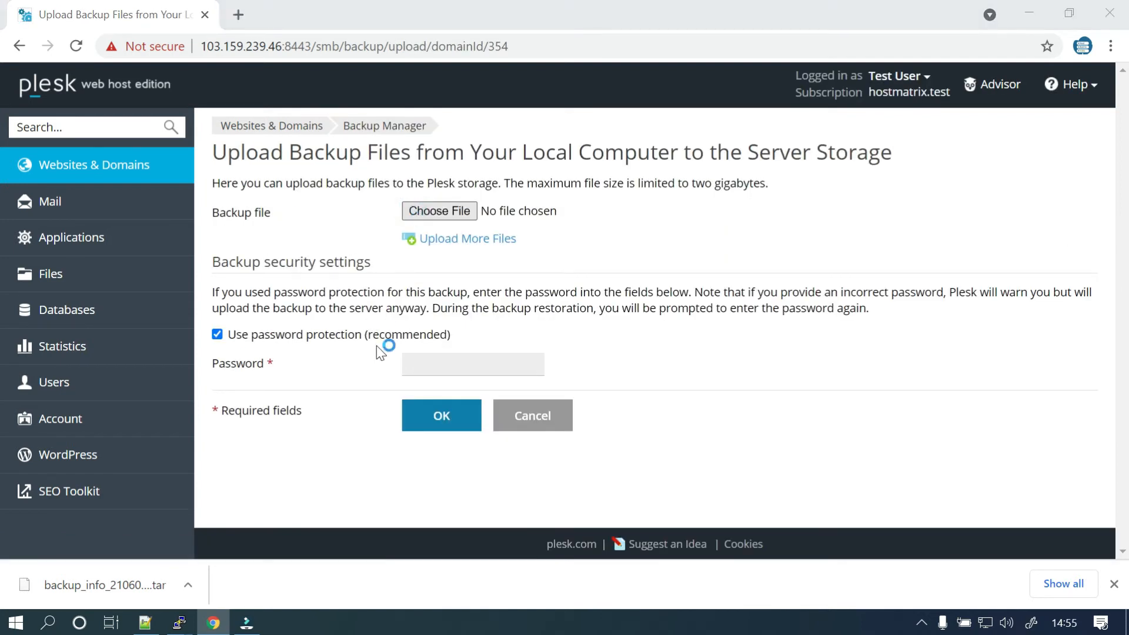
{"action": "left_click", "coordinate": [81, 213]}
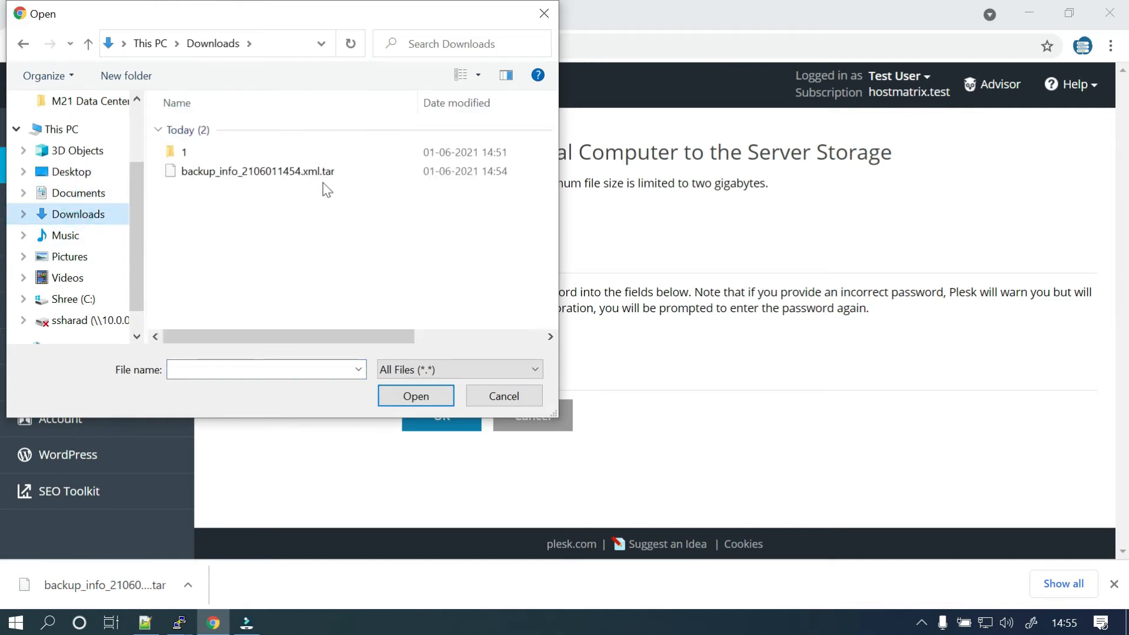
{"action": "left_click", "coordinate": [321, 171]}
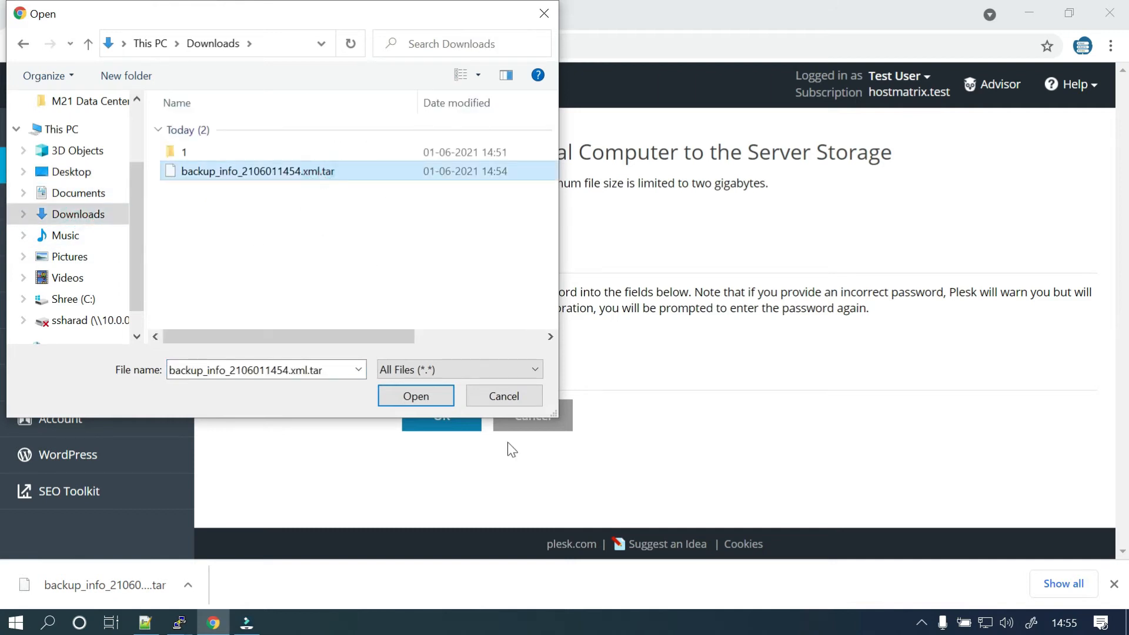
{"action": "left_click", "coordinate": [423, 394]}
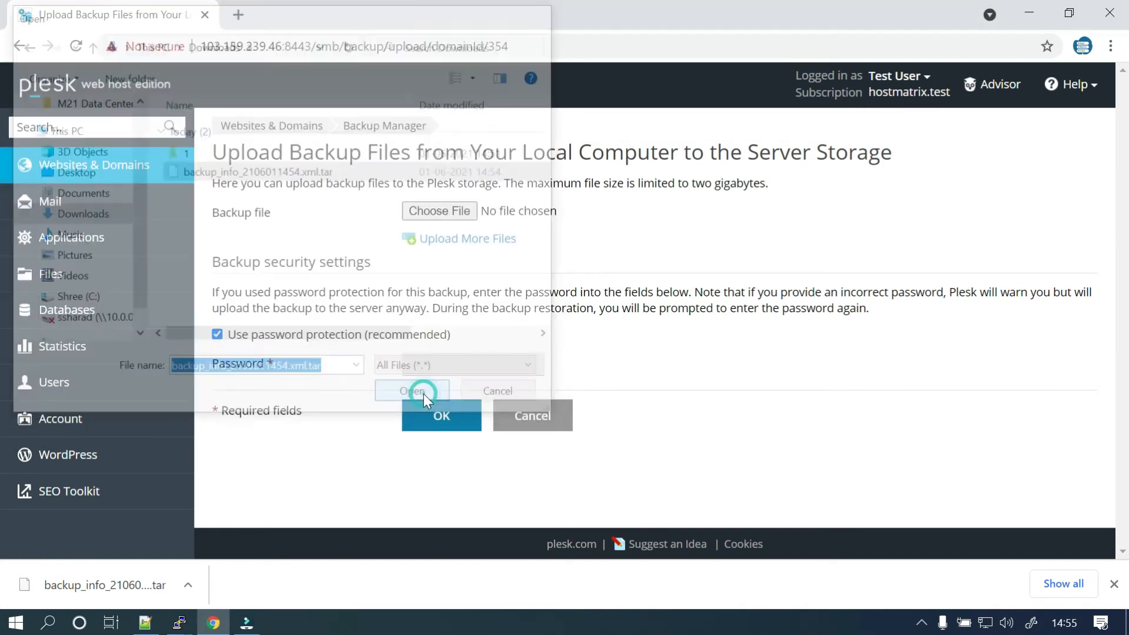
{"action": "left_click", "coordinate": [217, 336]}
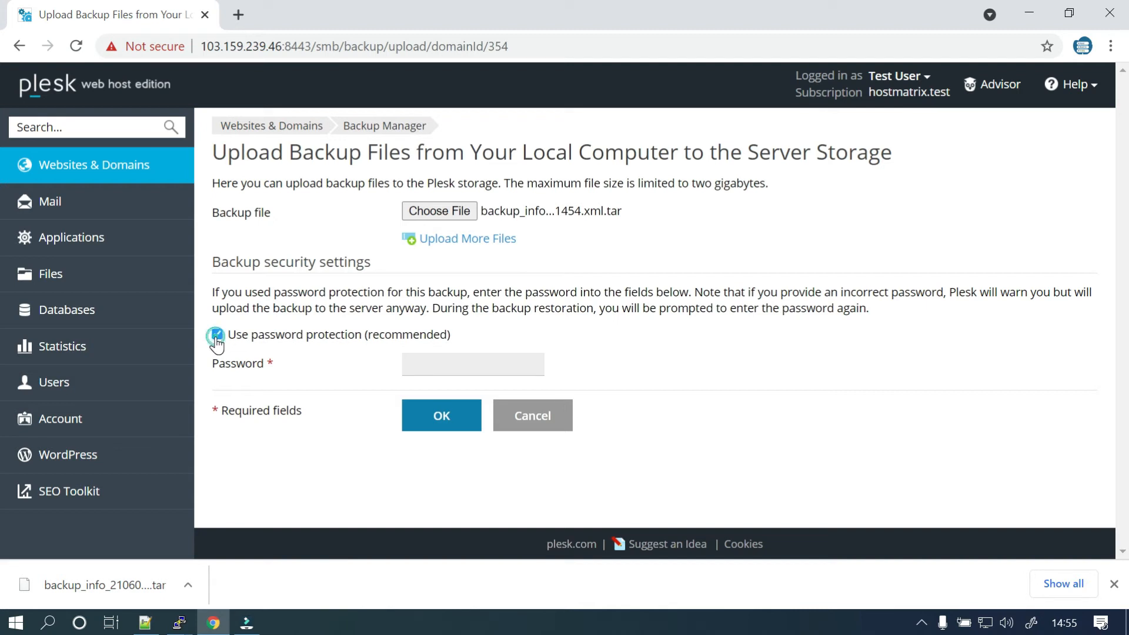
{"action": "left_click", "coordinate": [419, 420]}
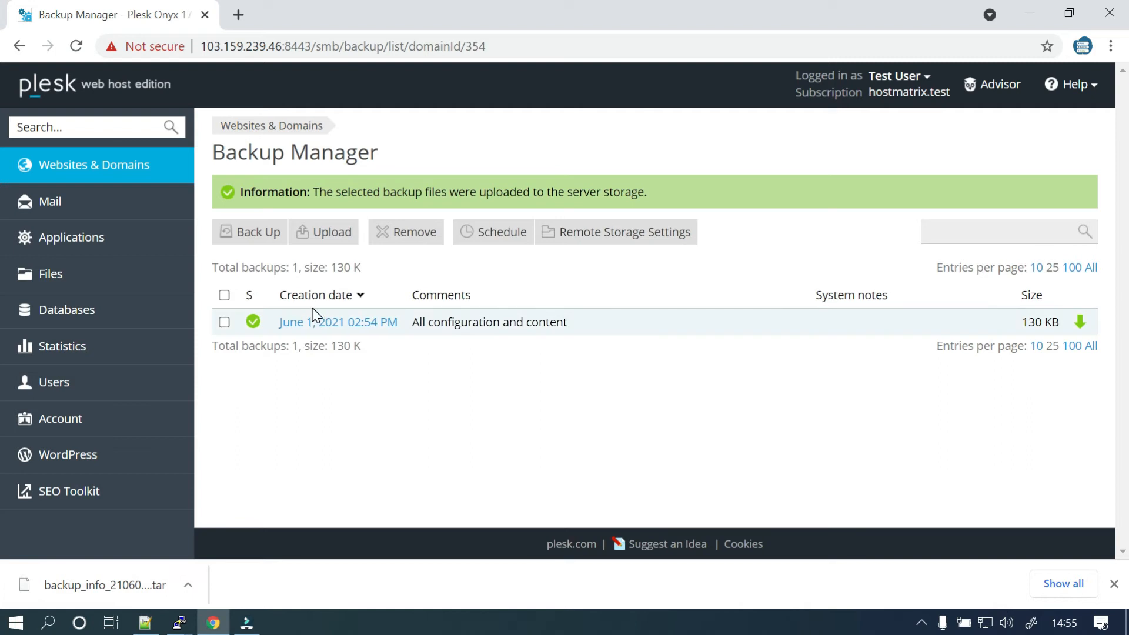
Open the uploaded backup for restoration and add the site hostmatrix.test to the selected objects.
{"action": "left_click", "coordinate": [224, 294]}
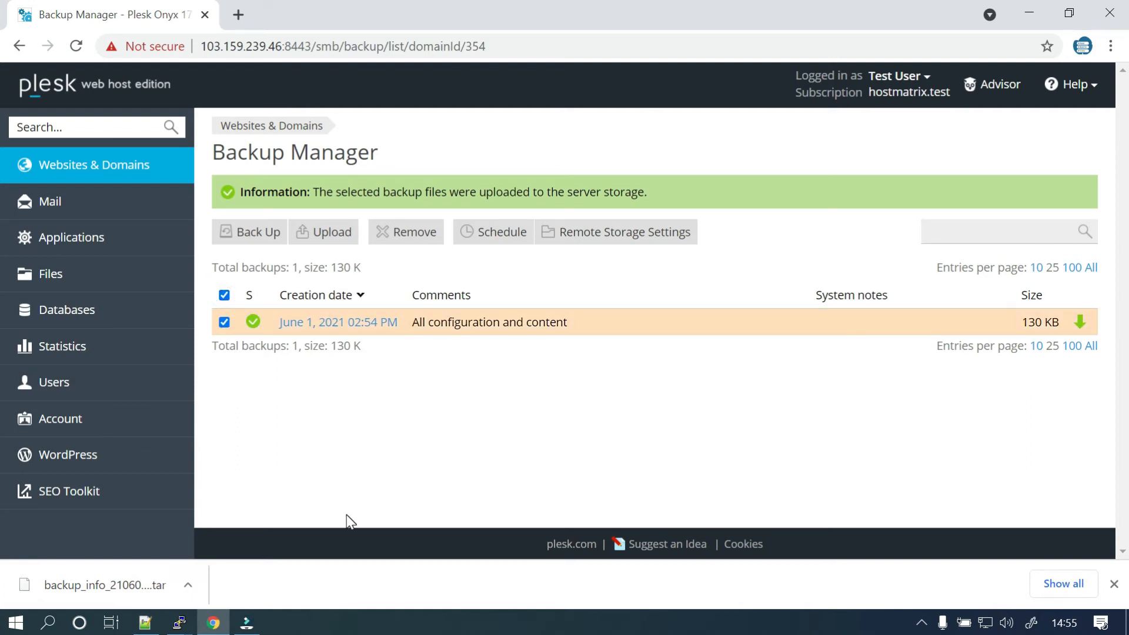
{"action": "left_click", "coordinate": [359, 324]}
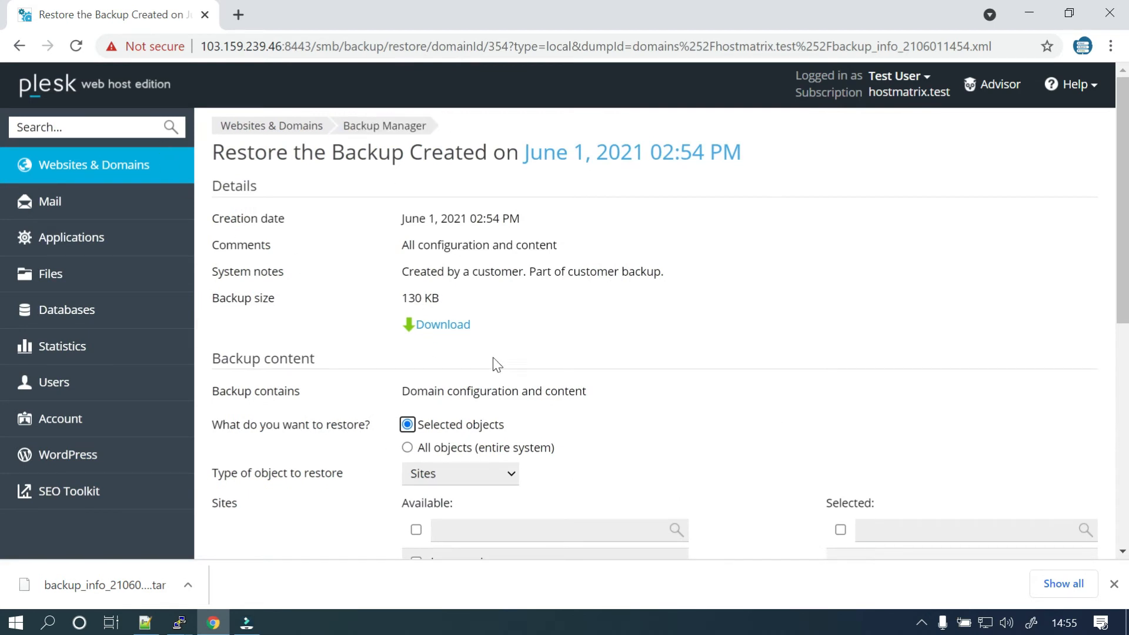
{"action": "scroll", "coordinate": [497, 365], "scroll_direction": "down", "scroll_amount": 1}
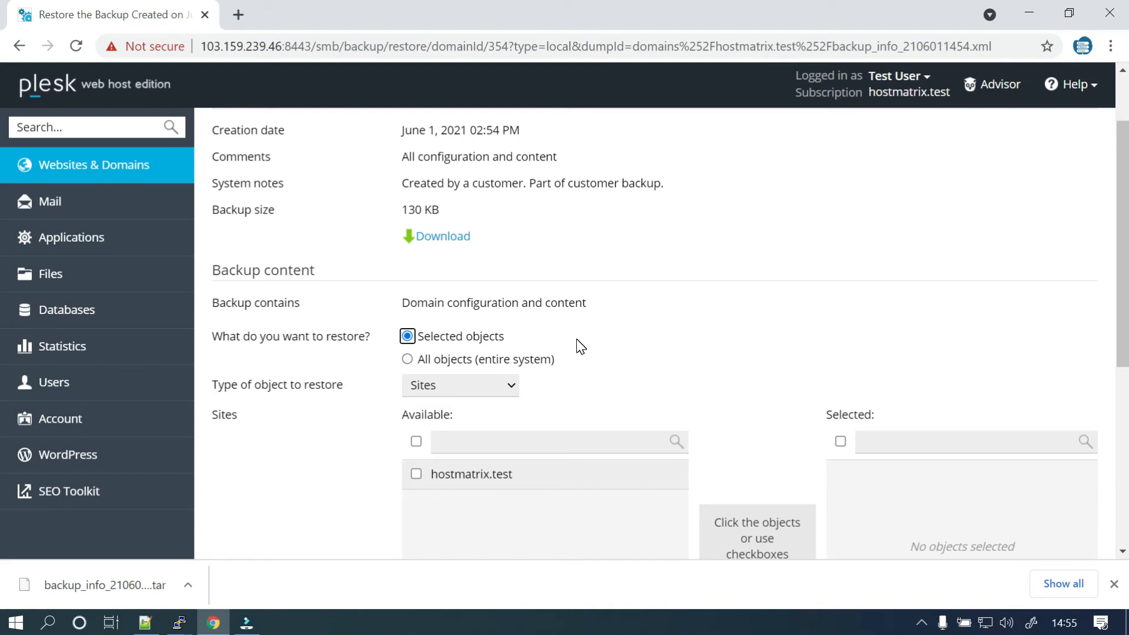
{"action": "scroll", "coordinate": [580, 346], "scroll_direction": "down", "scroll_amount": 1}
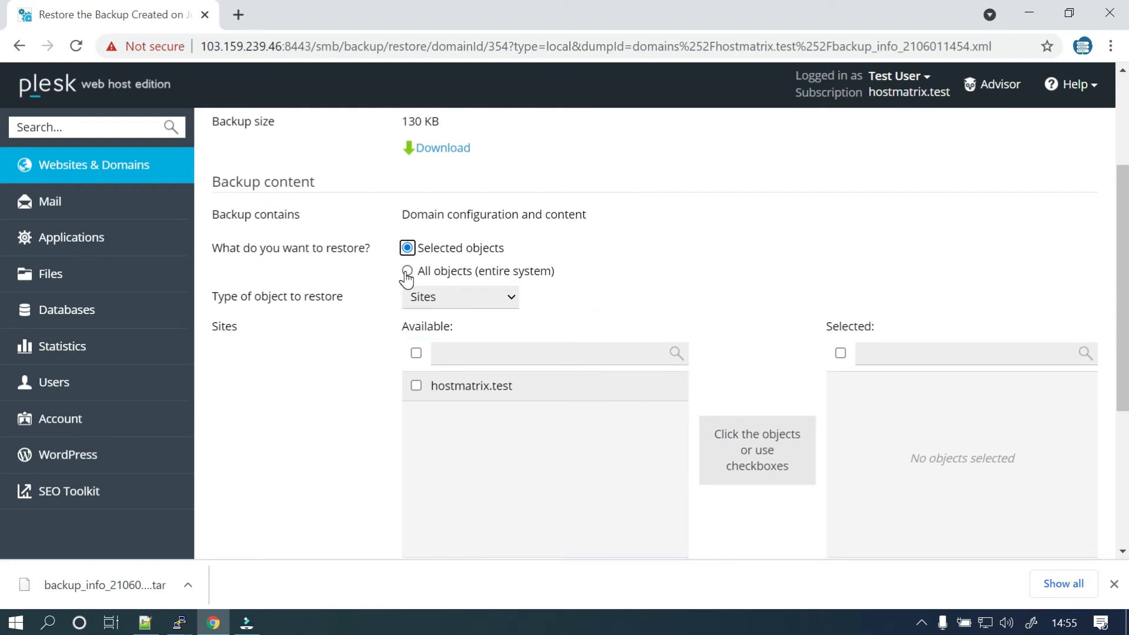
{"action": "left_click", "coordinate": [414, 393]}
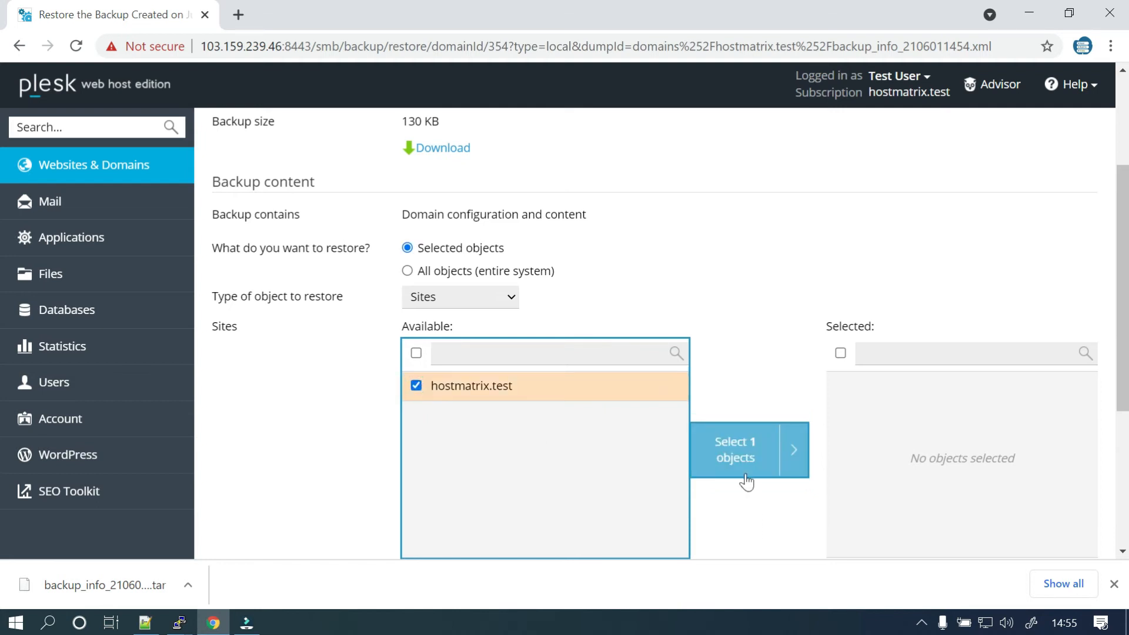
{"action": "left_click", "coordinate": [797, 457]}
Restore the configuration and contents of the selected site from the backup, and dismiss the completion message.
{"action": "scroll", "coordinate": [908, 525], "scroll_direction": "down", "scroll_amount": 4}
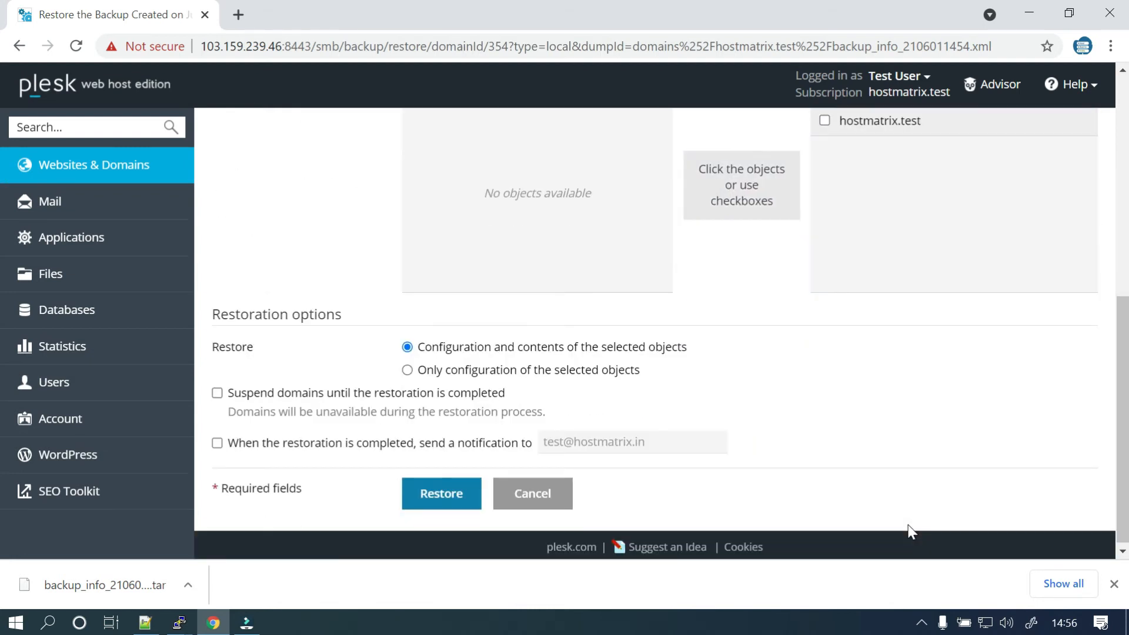
{"action": "scroll", "coordinate": [910, 531], "scroll_direction": "up", "scroll_amount": 3}
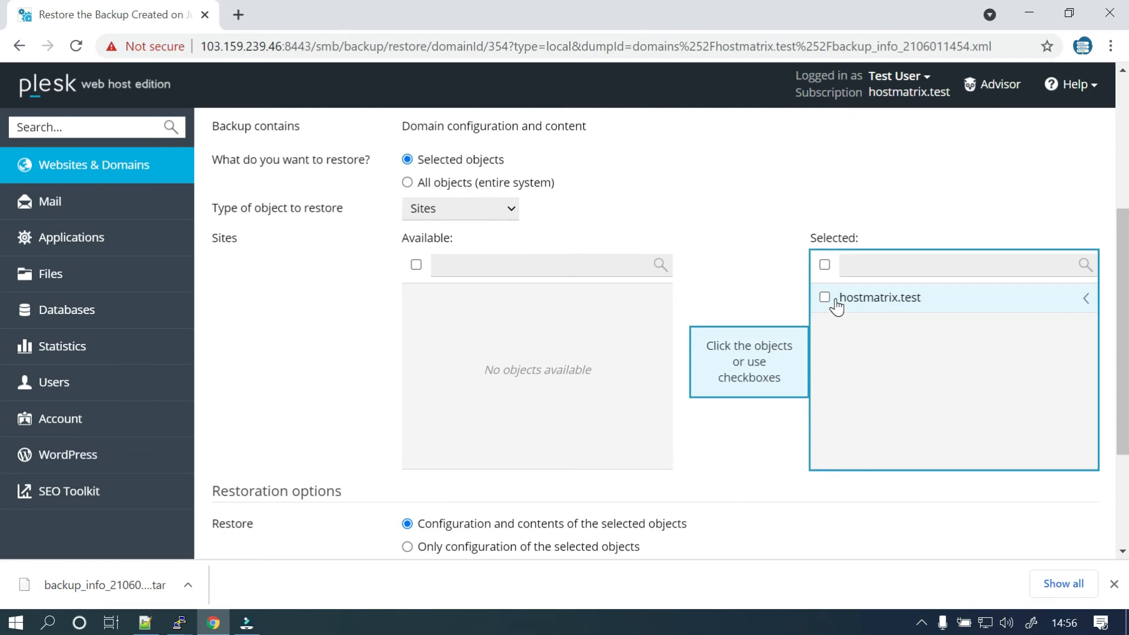
{"action": "scroll", "coordinate": [815, 407], "scroll_direction": "up", "scroll_amount": 1}
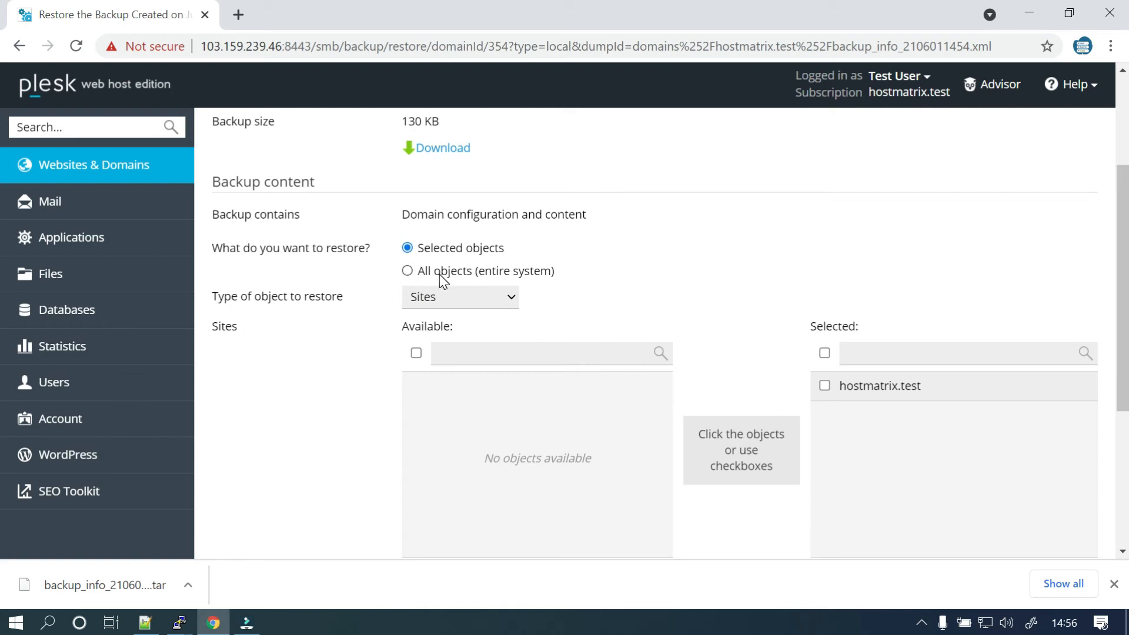
{"action": "scroll", "coordinate": [439, 282], "scroll_direction": "down", "scroll_amount": 3}
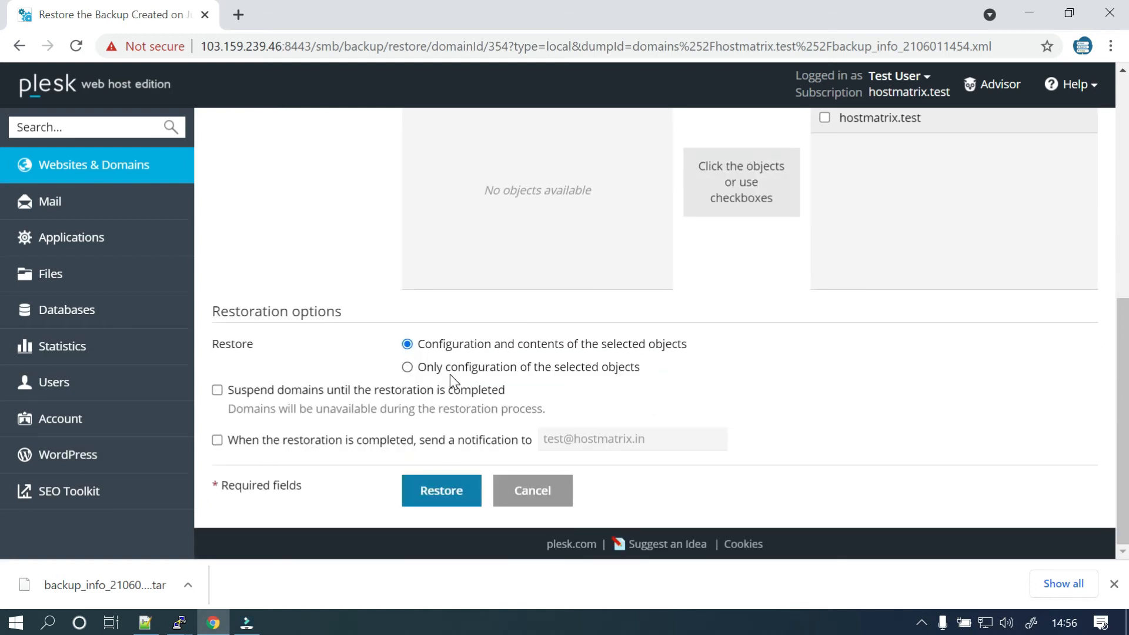
{"action": "left_click", "coordinate": [443, 491]}
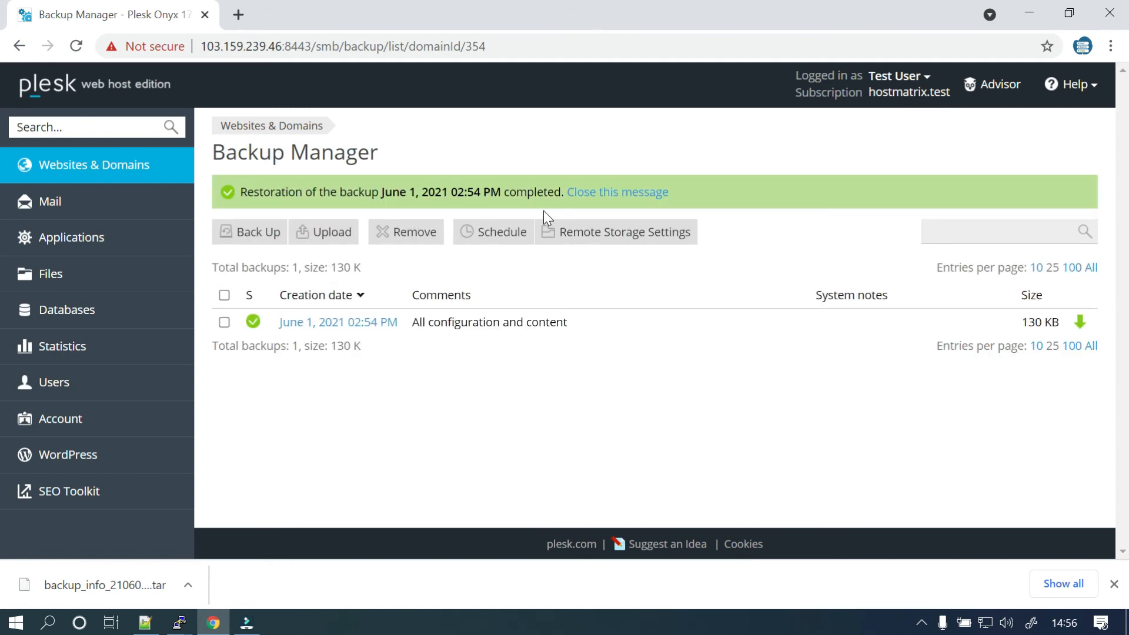
{"action": "left_click", "coordinate": [644, 194]}
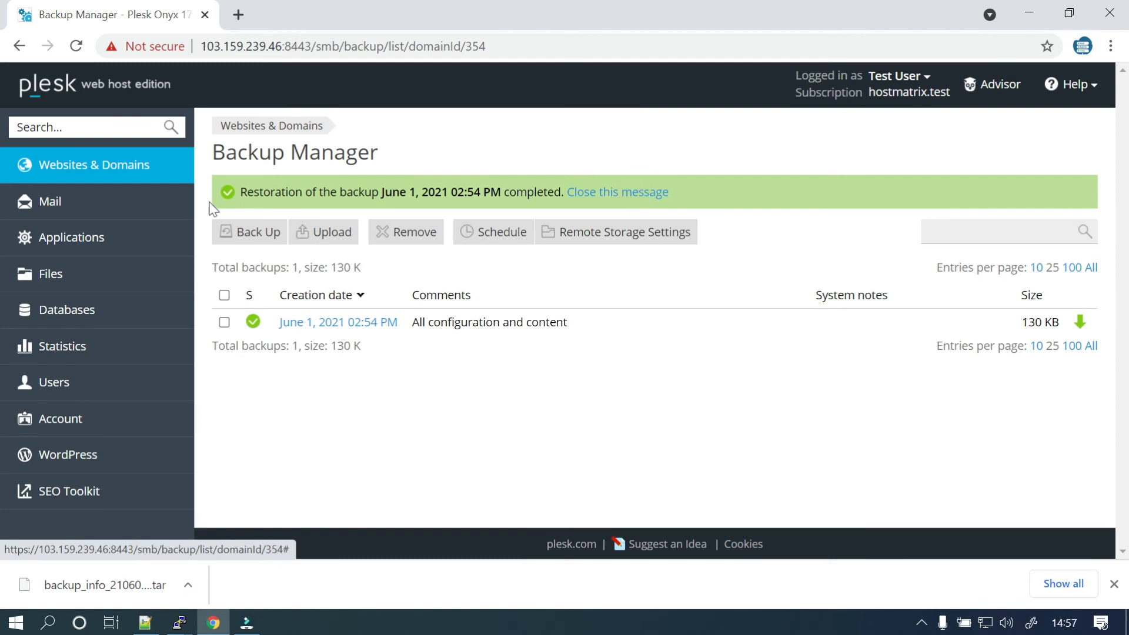
Return to the Websites & Domains overview and log out of the account.
{"action": "left_click", "coordinate": [131, 165]}
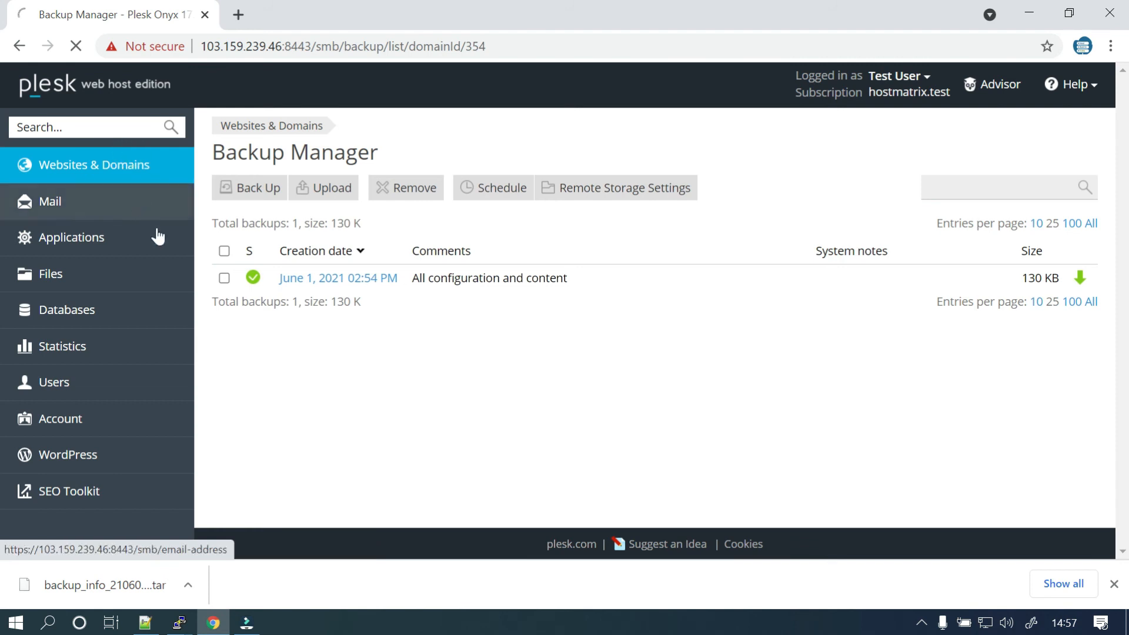
{"action": "scroll", "coordinate": [359, 358], "scroll_direction": "down", "scroll_amount": 1}
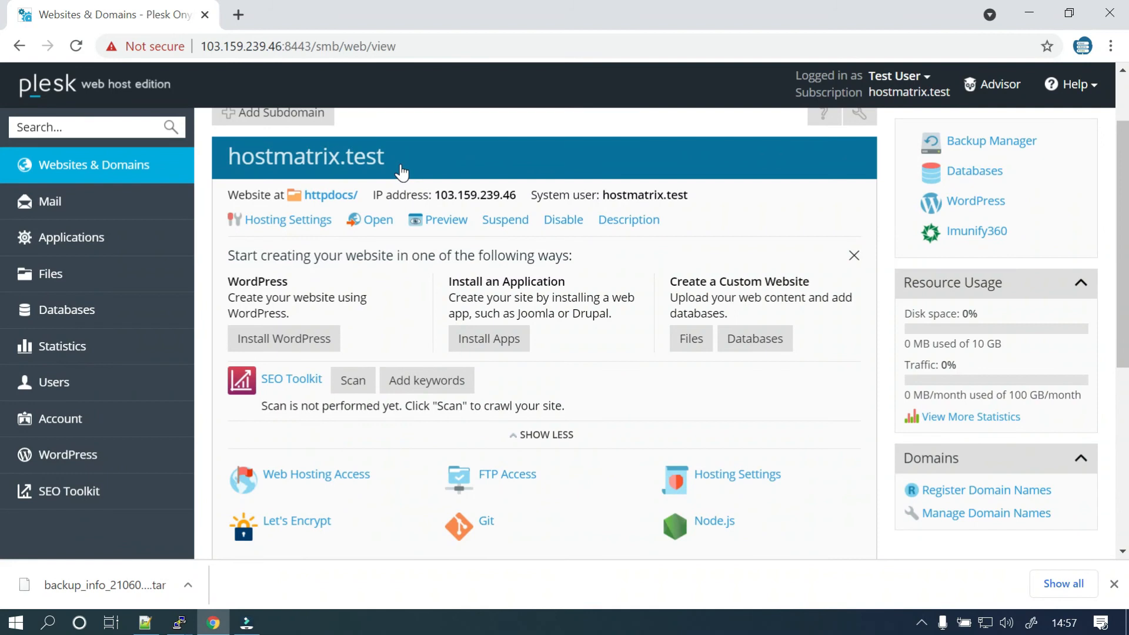
{"action": "scroll", "coordinate": [609, 360], "scroll_direction": "up", "scroll_amount": 1}
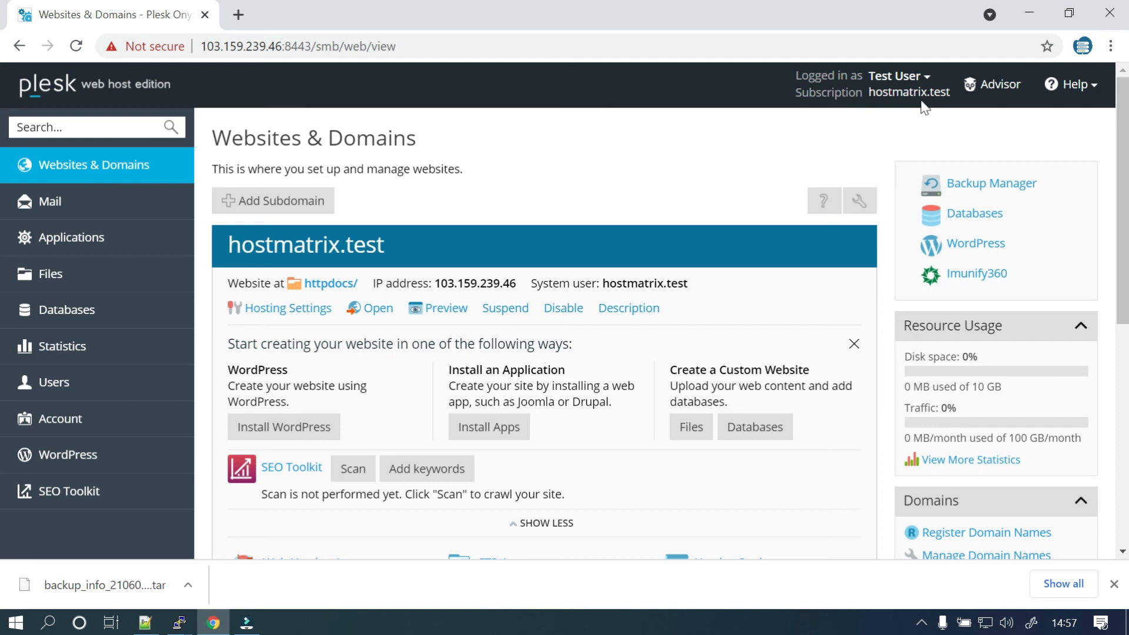
{"action": "left_click", "coordinate": [895, 77]}
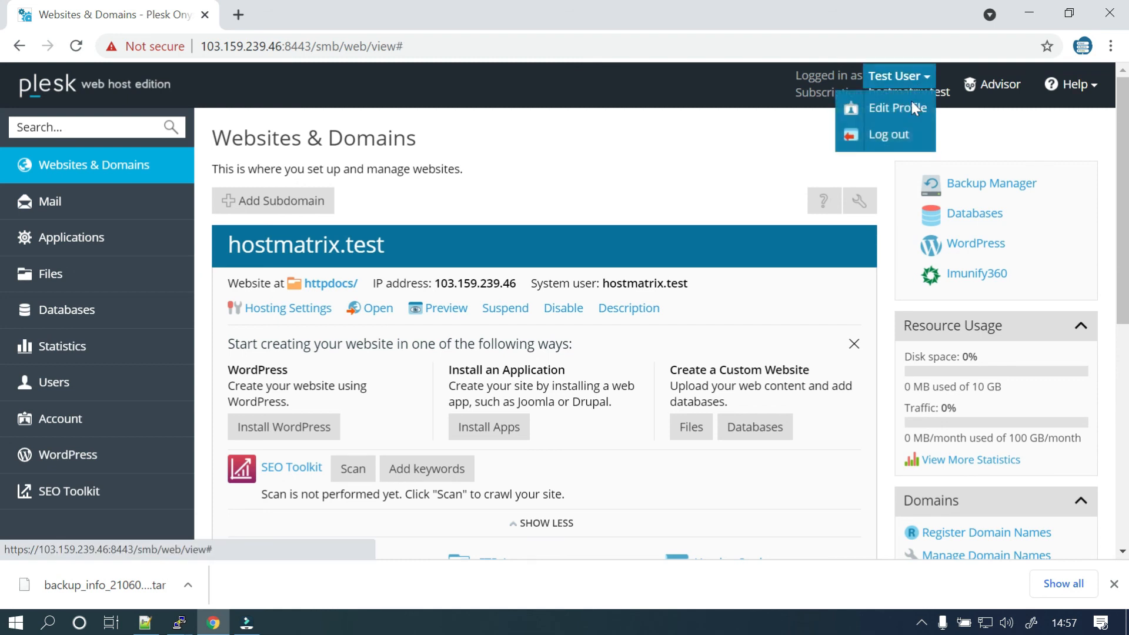
{"action": "left_click", "coordinate": [889, 135]}
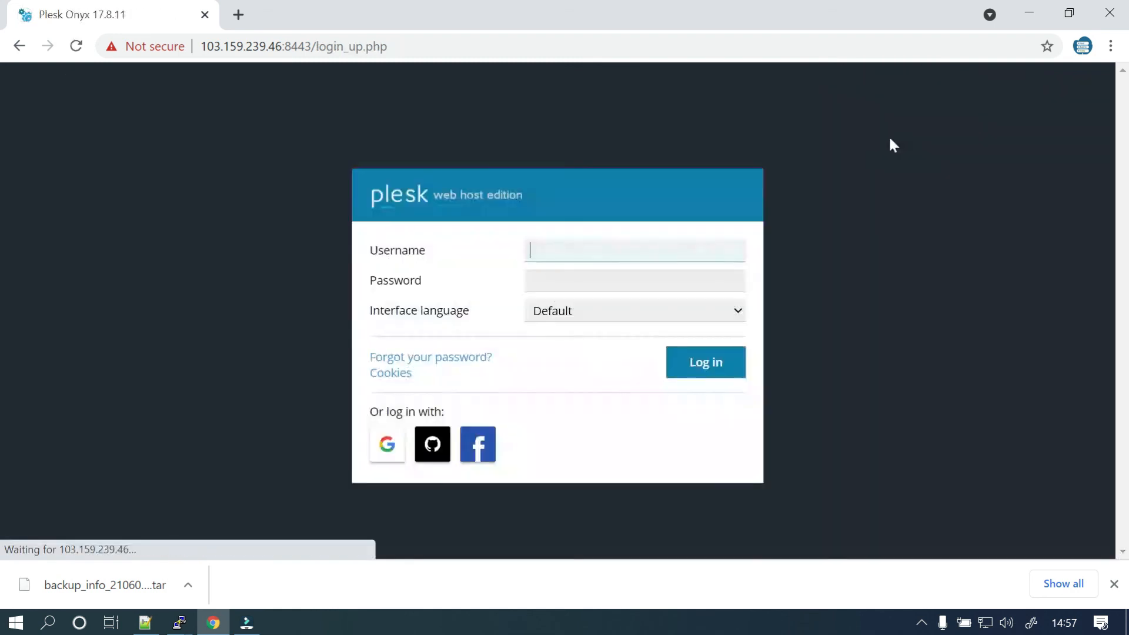